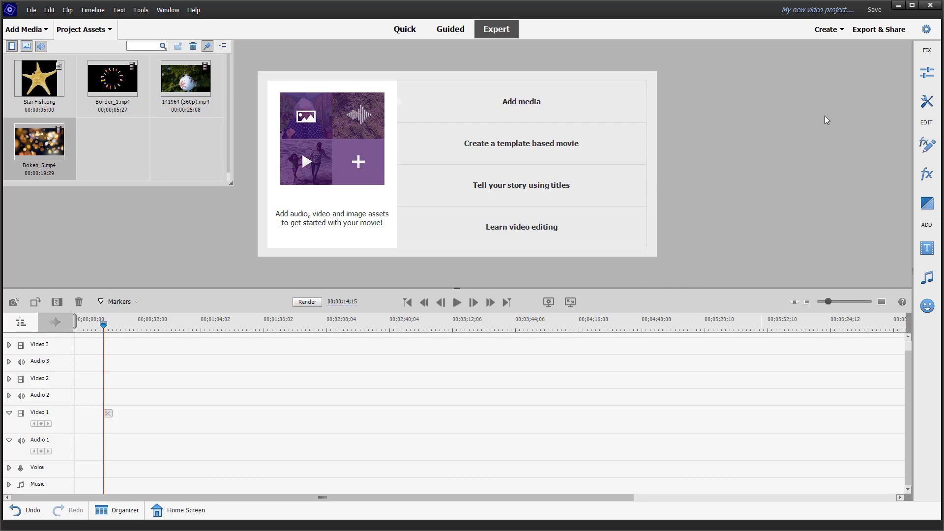
Attempt an Instant Movie and dismiss the warning that Video 1 is empty
left_click(833, 33)
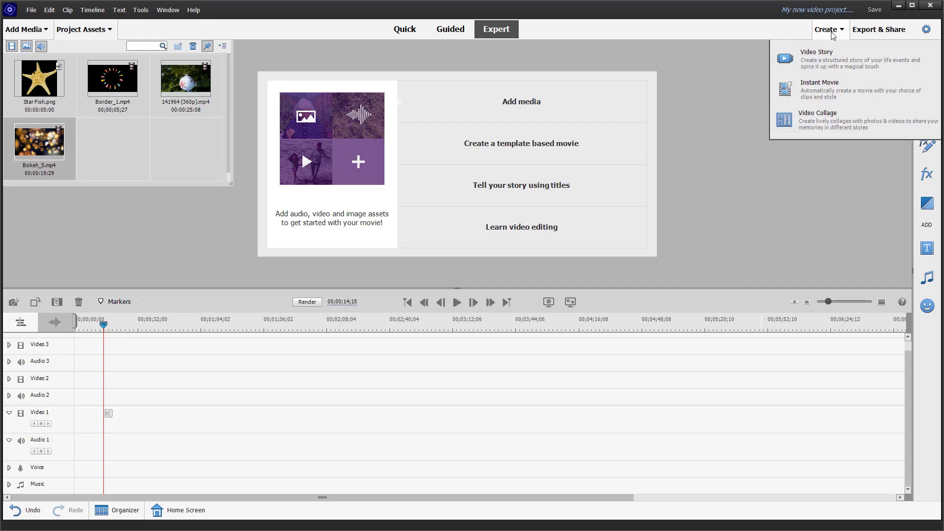
left_click(833, 90)
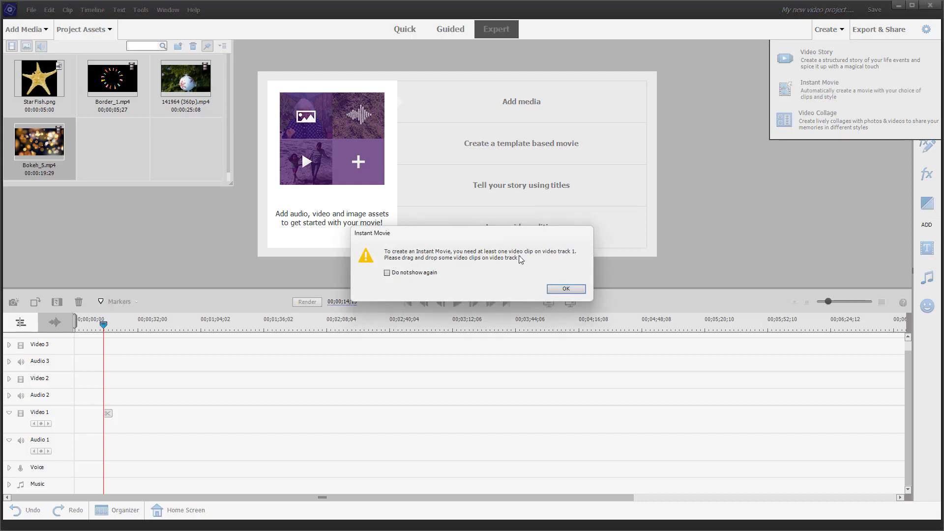
left_click(566, 289)
Import production ID_4763826.mp4 and walking.mp4 from the Videos folder
left_click(137, 132)
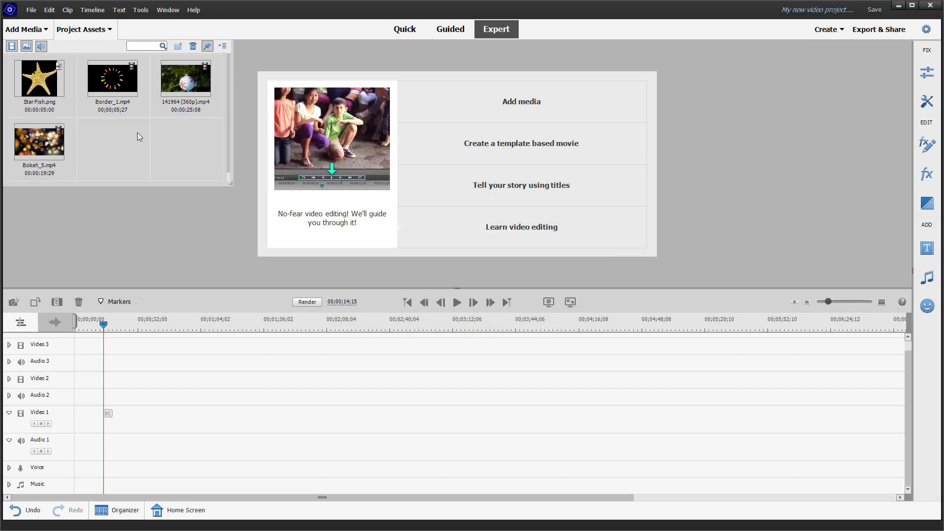
double_click(138, 132)
scroll(273, 175, "down", 3)
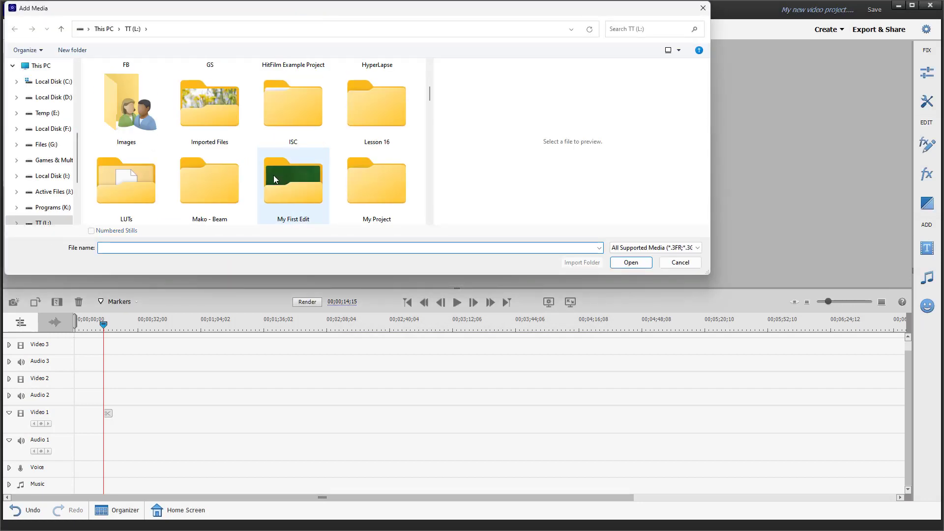
left_click(222, 110)
key("v")
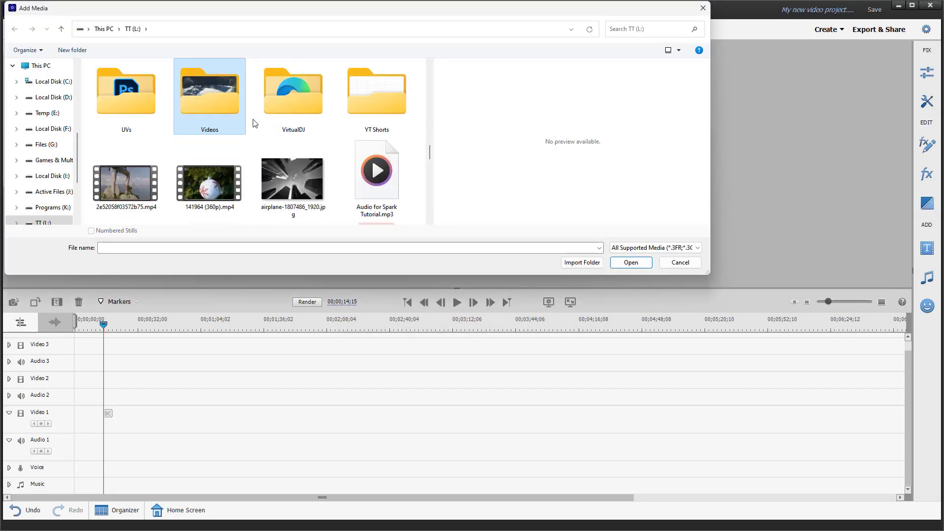
double_click(215, 105)
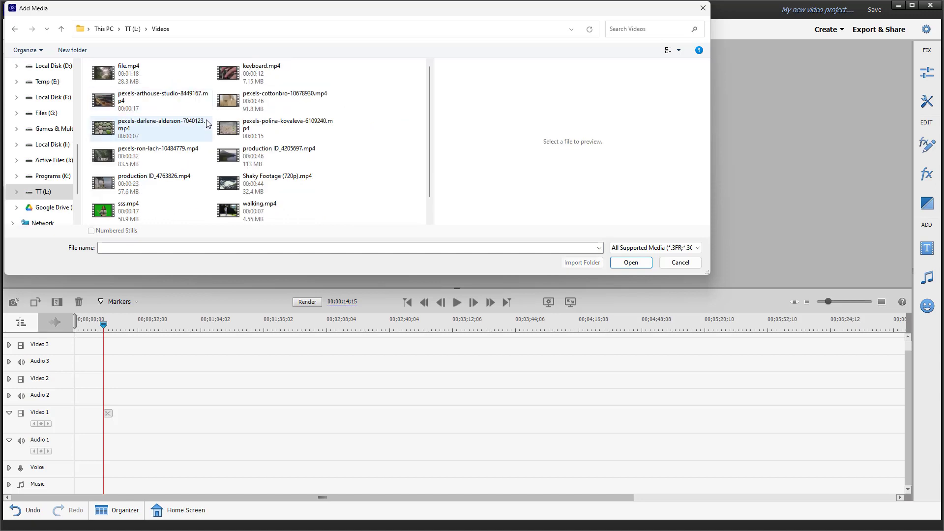
left_click(129, 183)
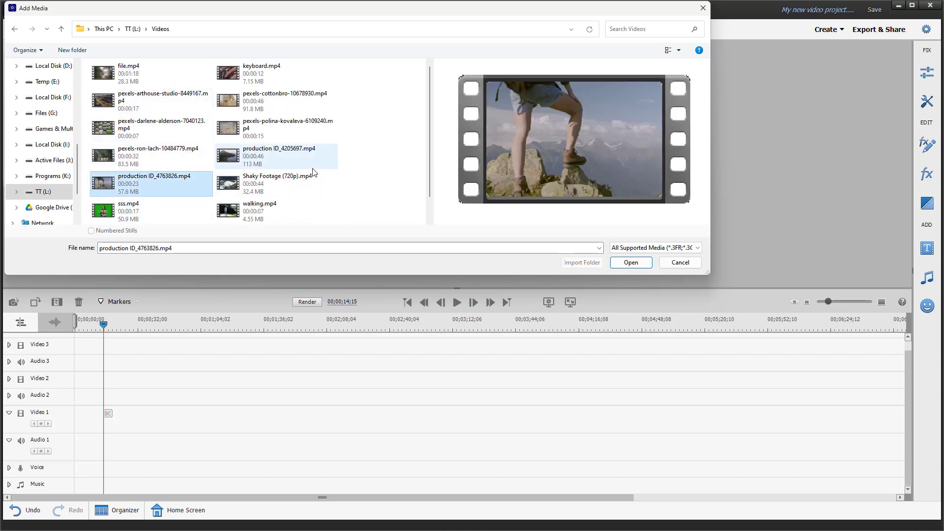
scroll(260, 187, "down", 1)
left_click(261, 184, "ctrl")
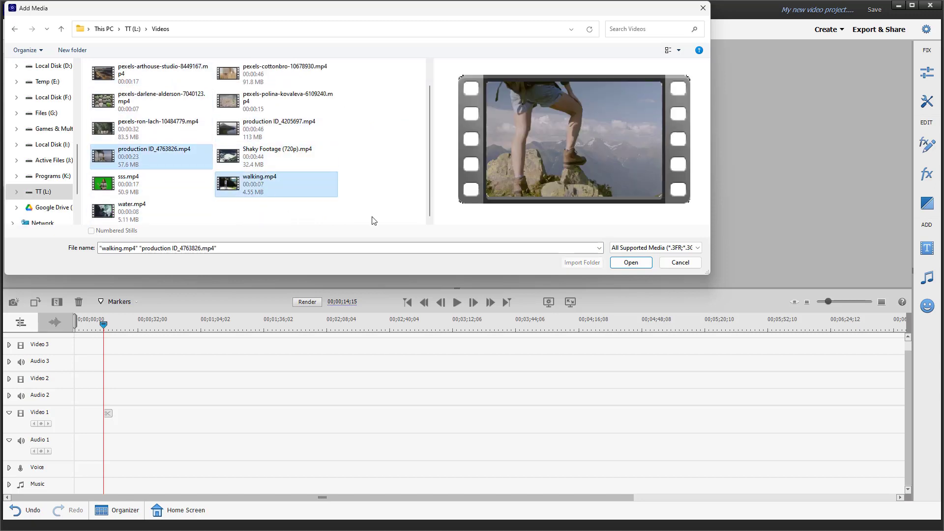
left_click(636, 266)
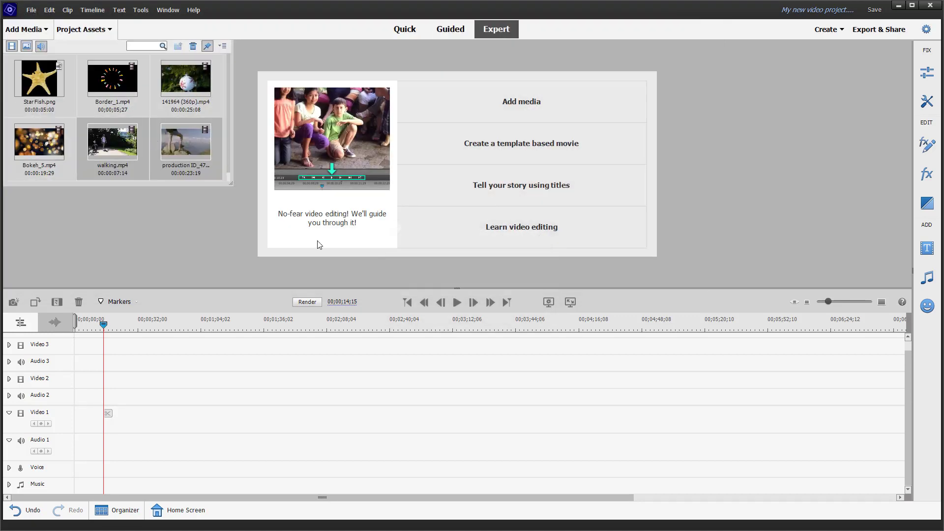
Place walking.mp4, production ID_4763826.mp4 and 141964 (360p).mp4 on Video 1, then start an Instant Movie
left_click_drag(155, 189, 69, 436)
left_click_drag(169, 109, 140, 416)
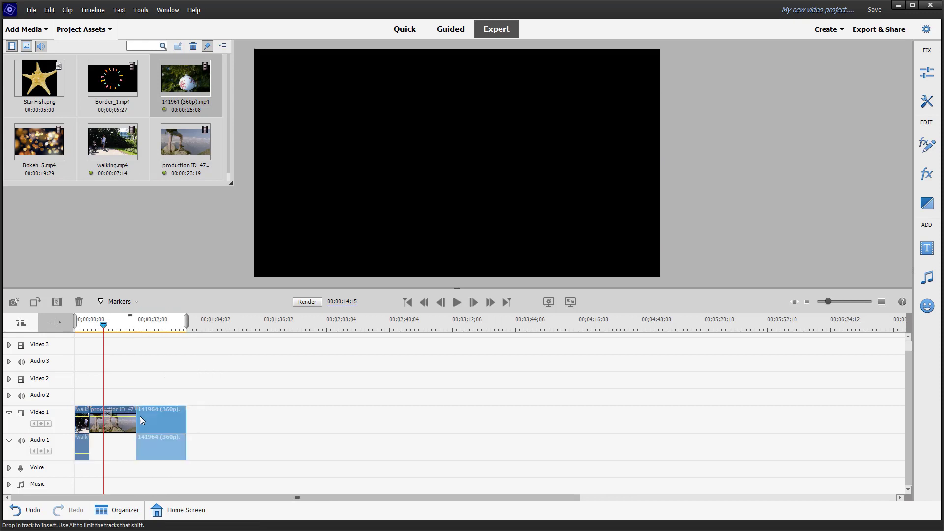
left_click(834, 32)
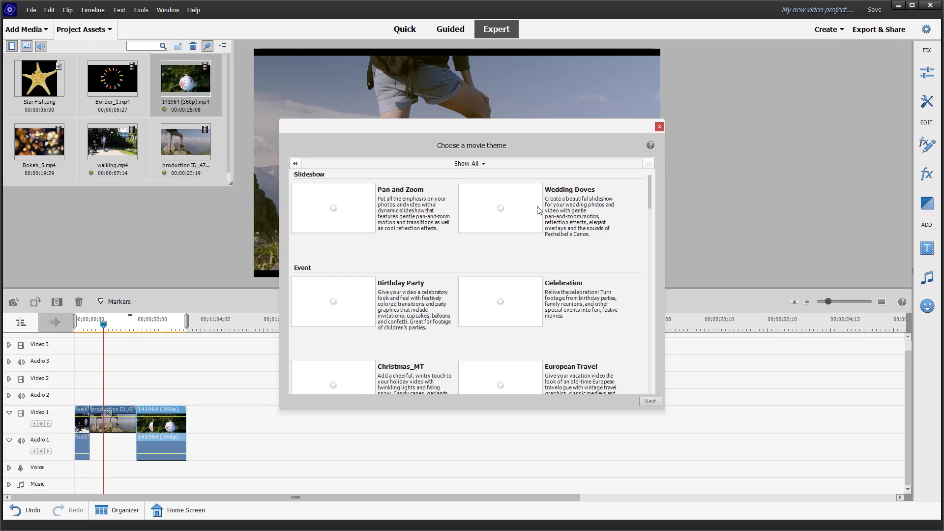
Choose the Outdoor Adventure theme and continue to Personalize Movie
scroll(461, 319, "down", 3)
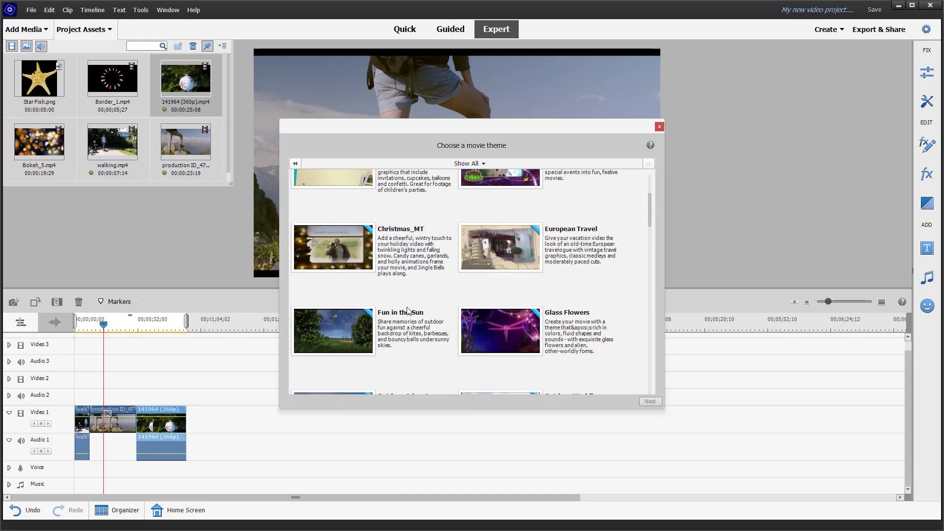
scroll(402, 319, "down", 3)
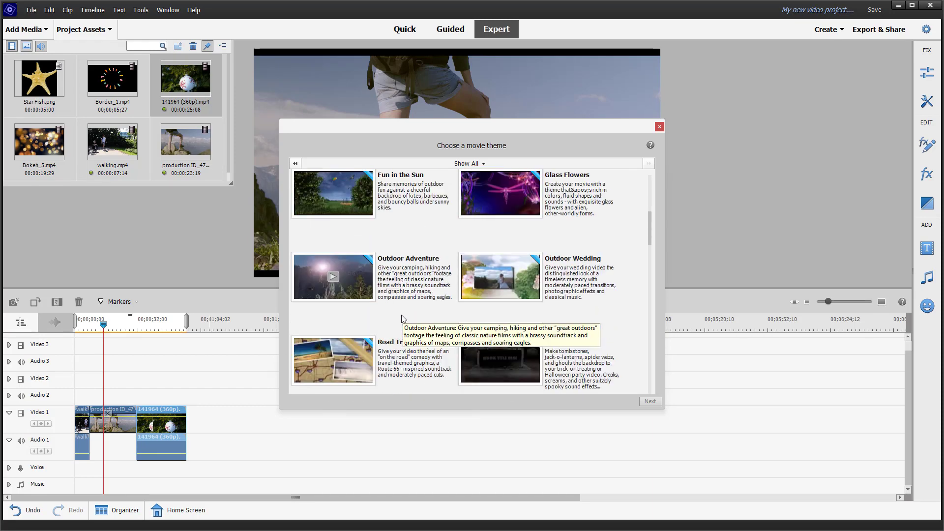
left_click(362, 275)
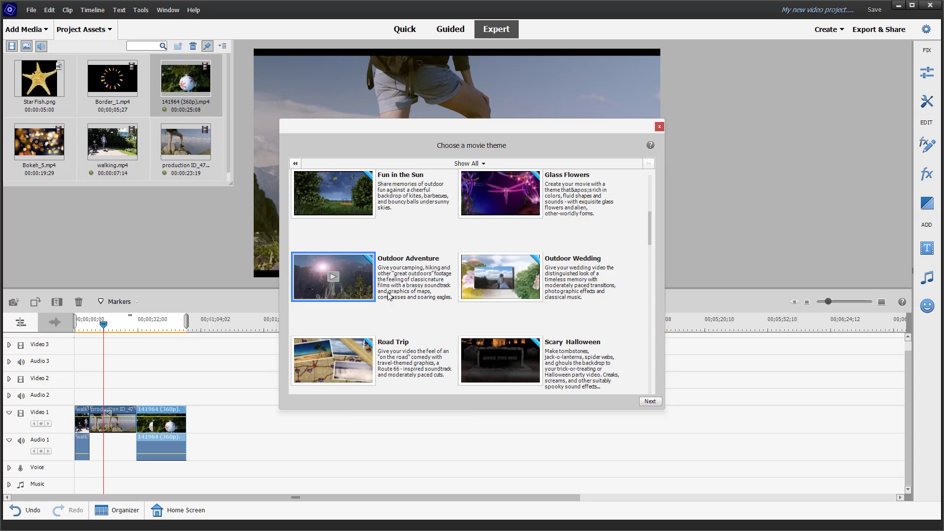
left_click(655, 402)
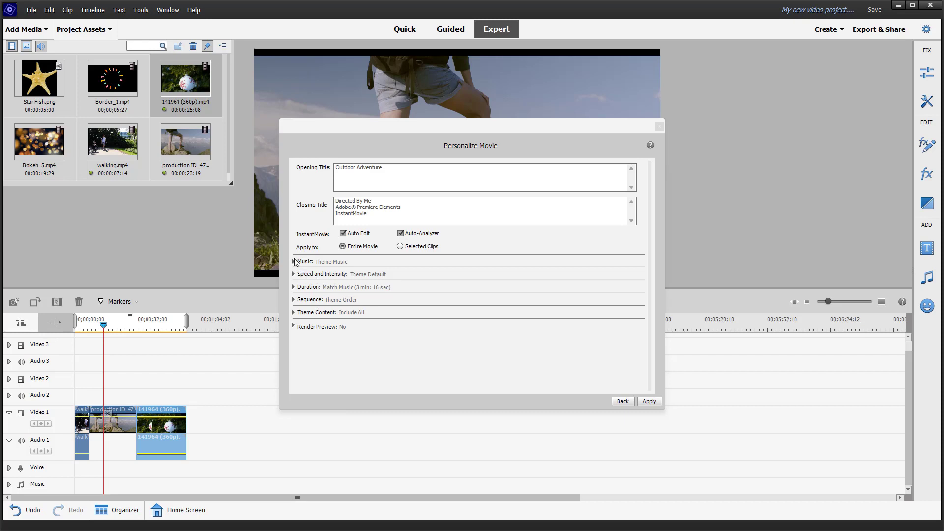
Select No Music and increase the amount of effects under Speed and Intensity
left_click(293, 261)
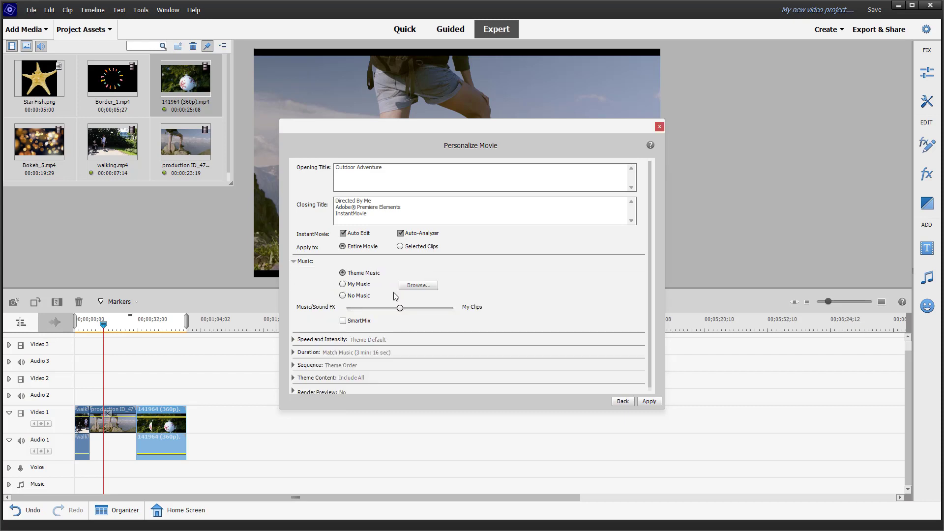
left_click(342, 295)
left_click(294, 340)
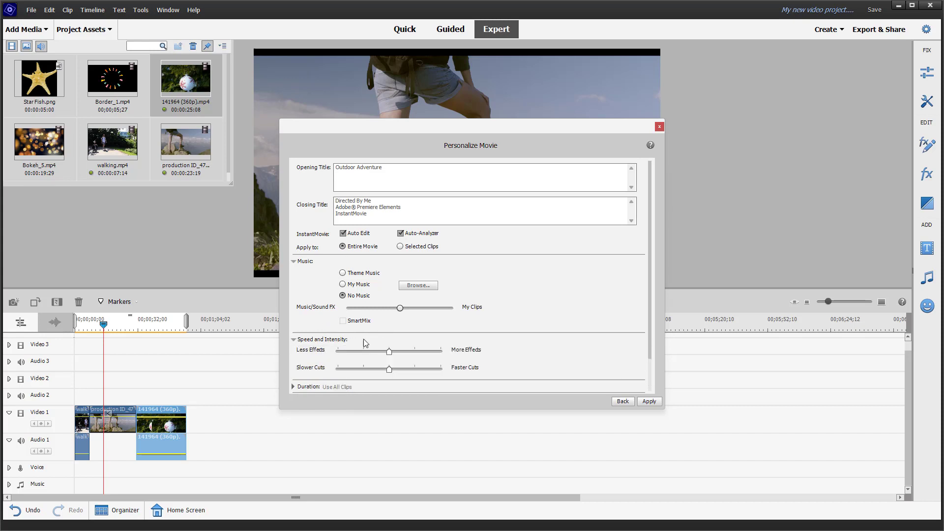
scroll(363, 343, "down", 2)
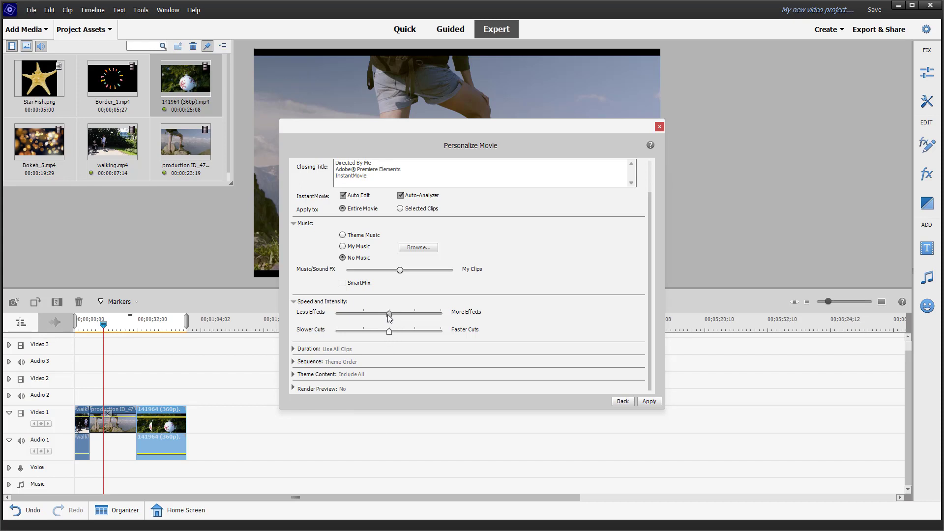
left_click_drag(388, 314, 363, 334)
Review the Duration, Sequence, Theme Content and Render Preview options
left_click(294, 350)
scroll(301, 350, "down", 2)
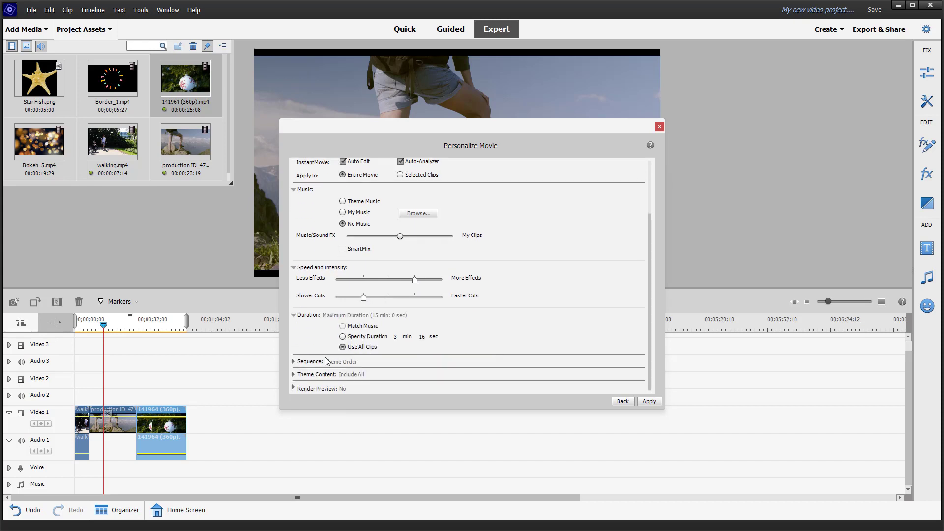
left_click(299, 362)
scroll(367, 362, "down", 1)
scroll(347, 364, "down", 1)
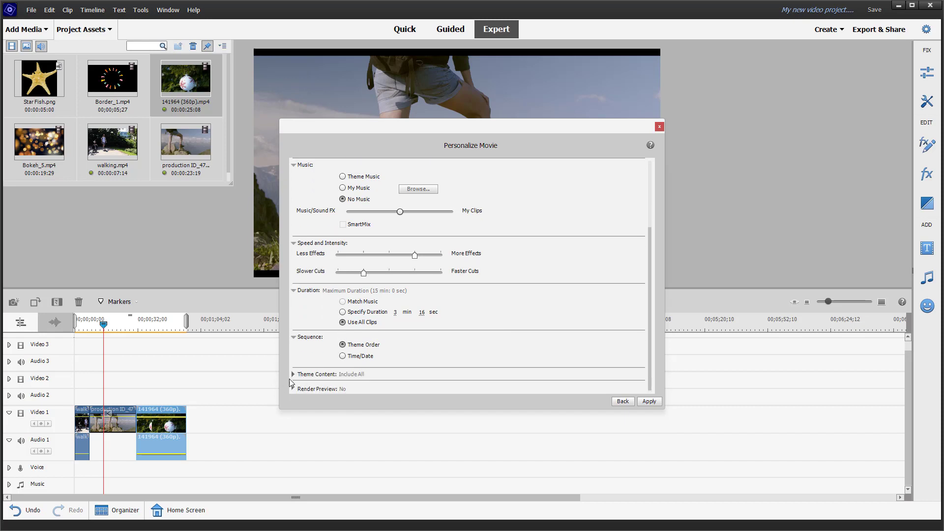
left_click(339, 365)
scroll(339, 368, "down", 3)
left_click(294, 388)
scroll(295, 389, "down", 2)
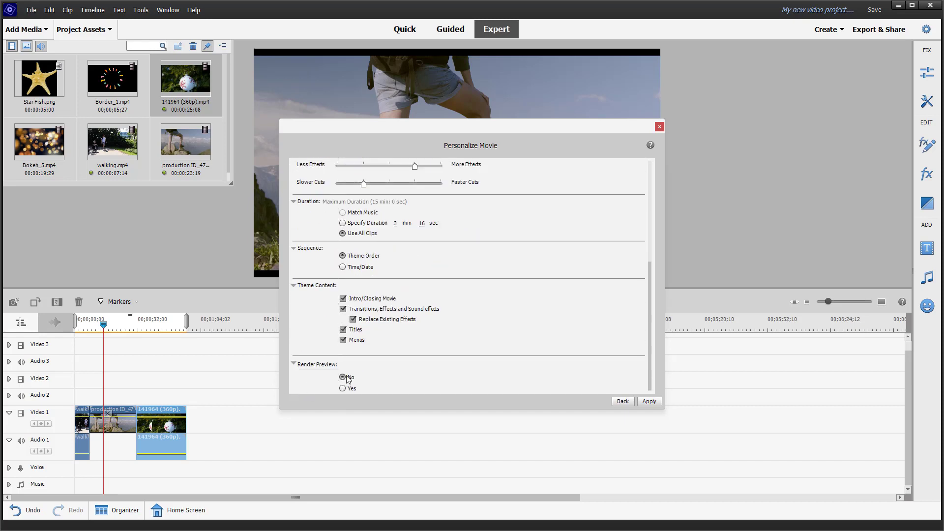
scroll(595, 312, "up", 10)
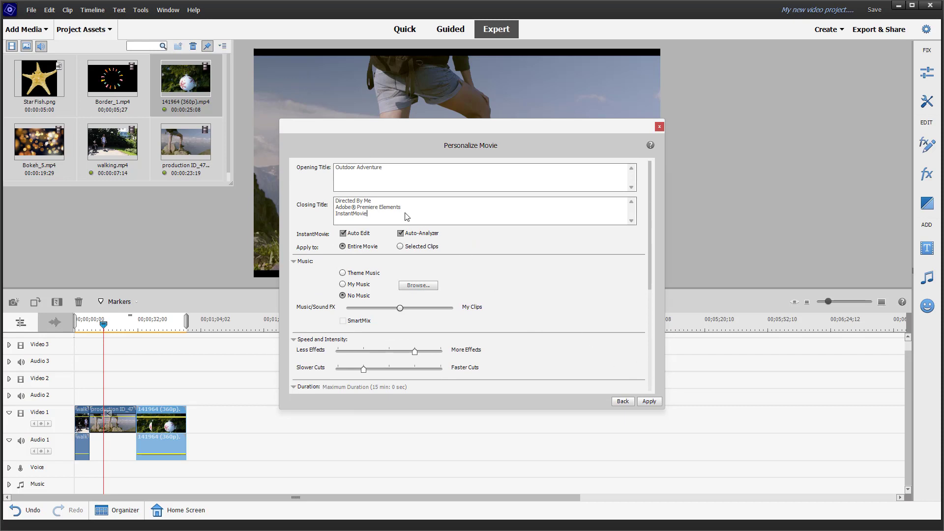
Apply the Outdoor Adventure settings, confirm replacing existing effects, and answer the render prompt
left_click(650, 401)
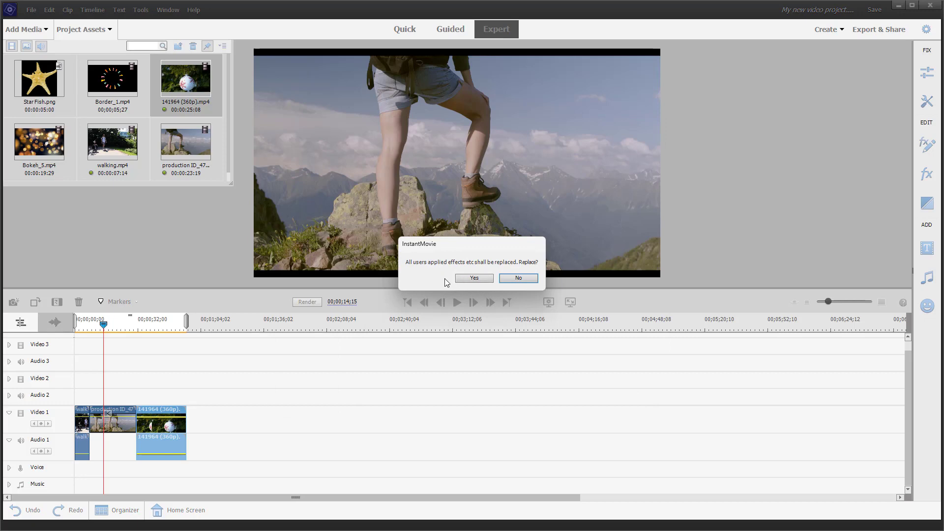
left_click(476, 278)
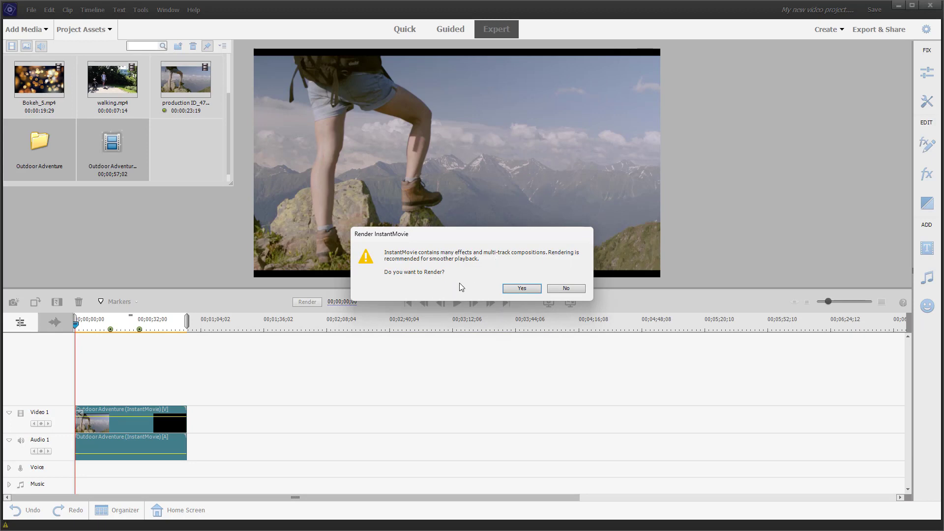
left_click(524, 288)
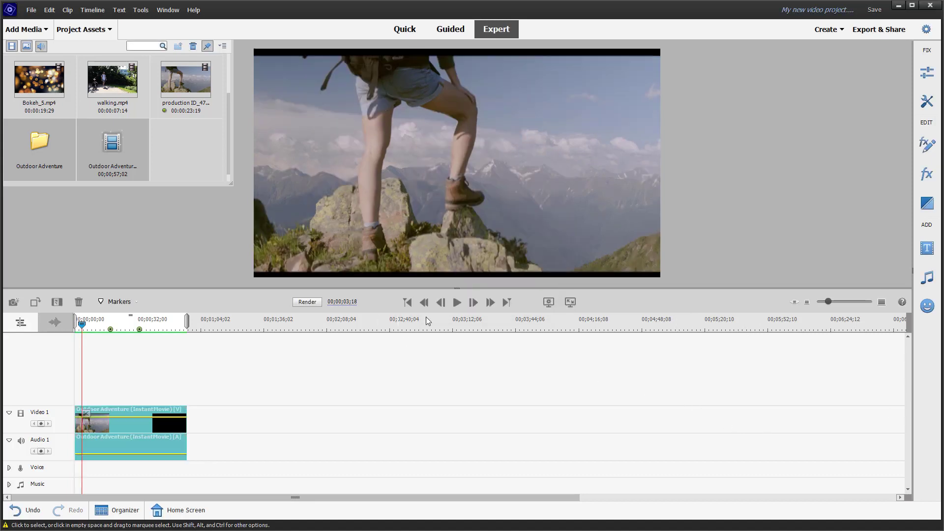
Play the Outdoor Adventure InstantMovie preview, pausing once and resuming
left_click(458, 302)
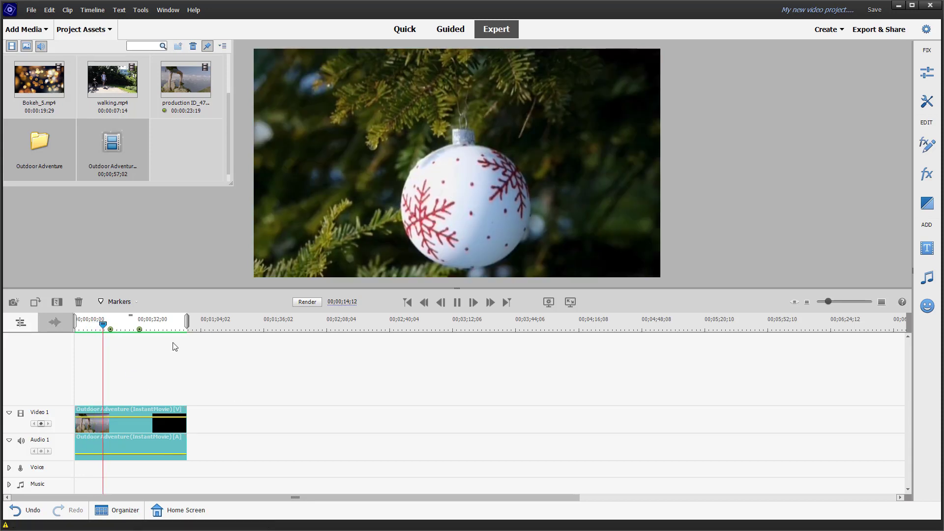
left_click(457, 302)
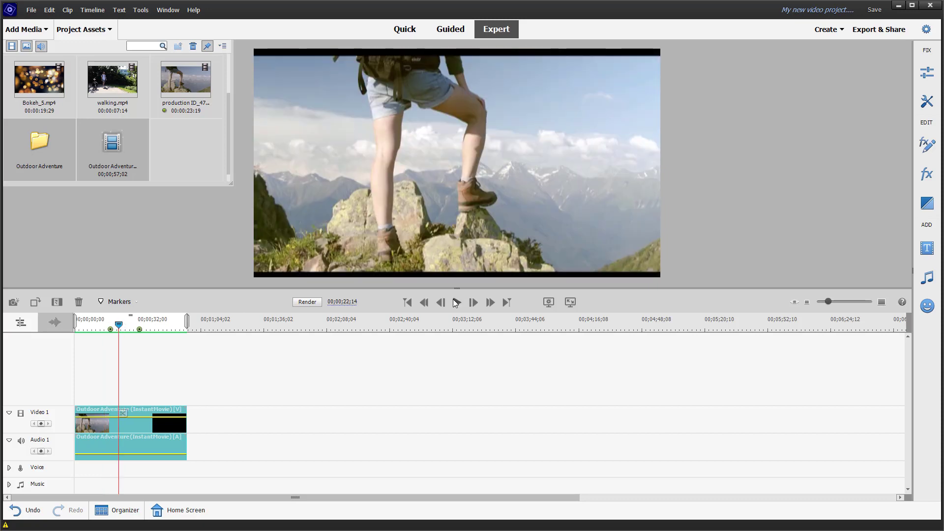
left_click(457, 303)
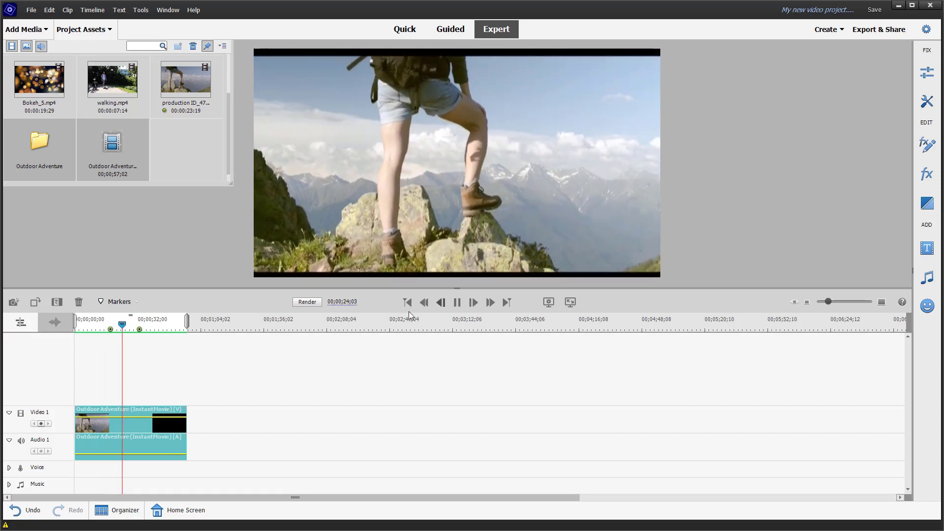